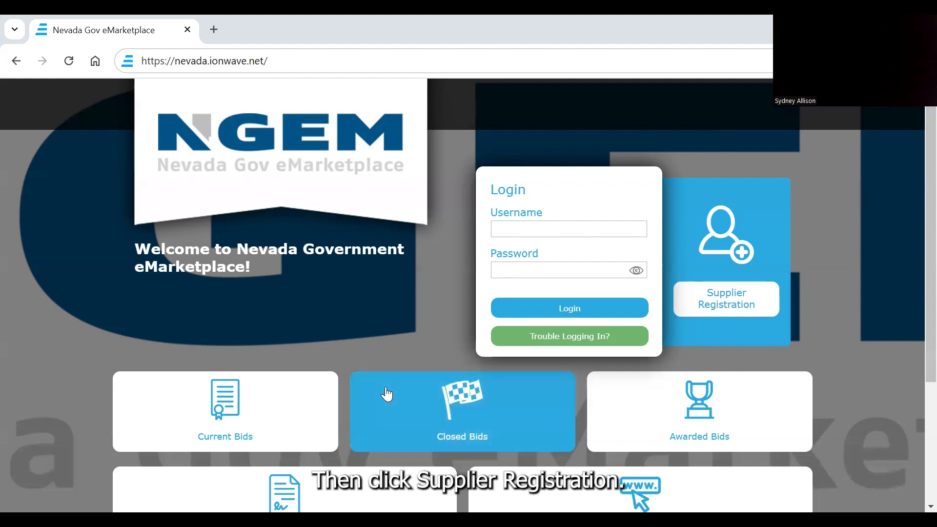
Start a supplier registration, enter the company name Nevada Art and the main phone number, and submit the preliminary information.
click(721, 304)
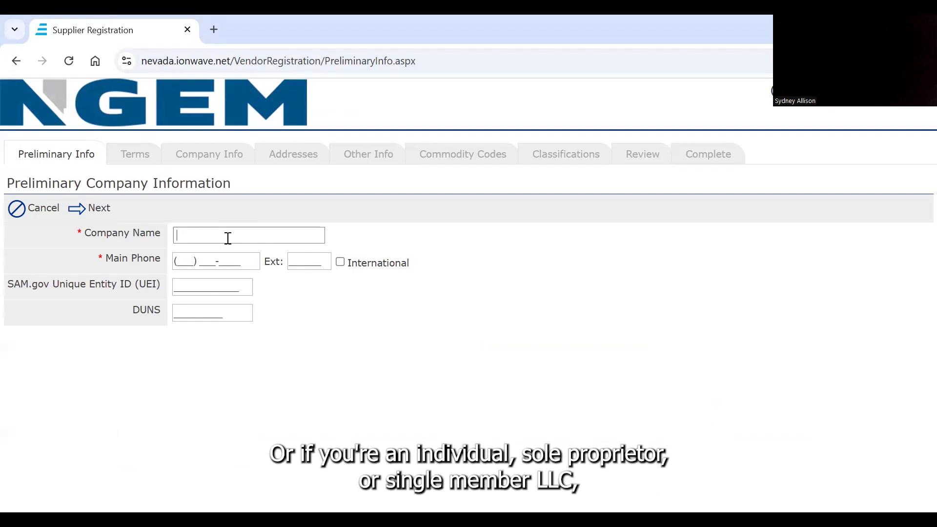
text(Nevada Art)
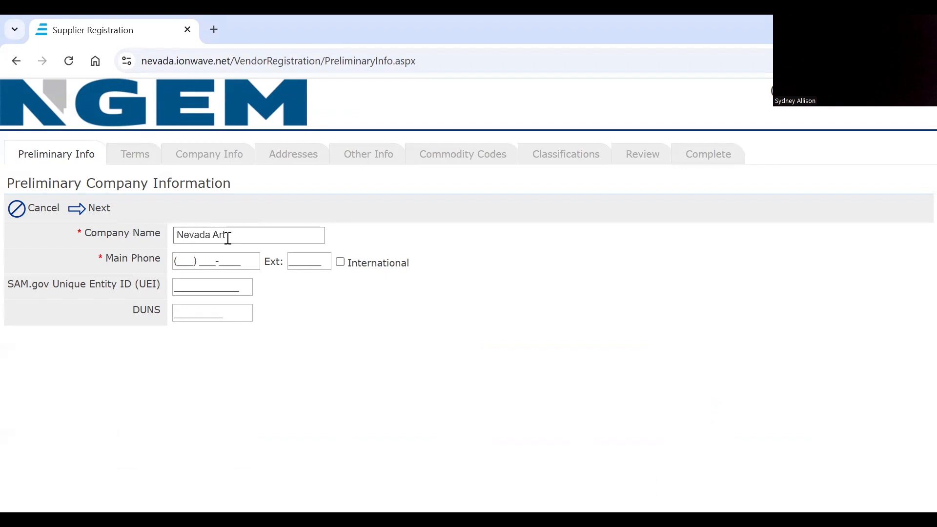
click(182, 264)
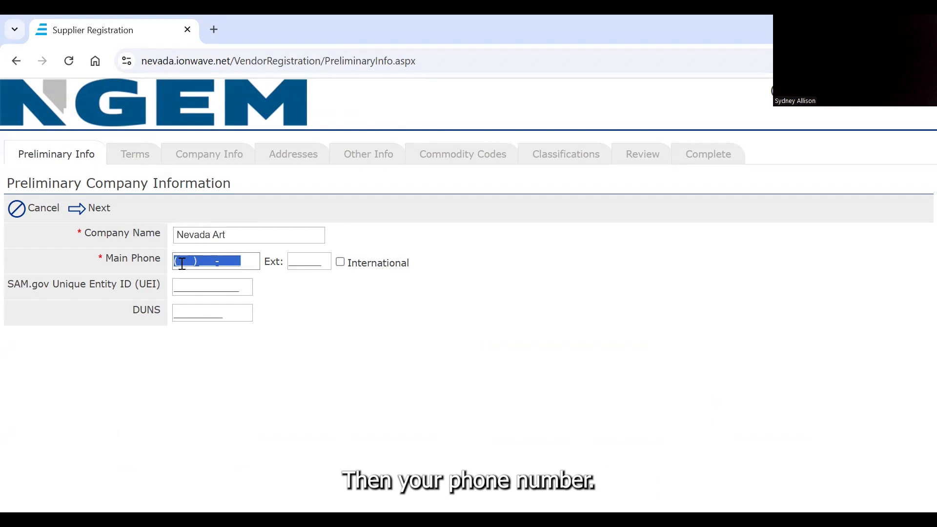
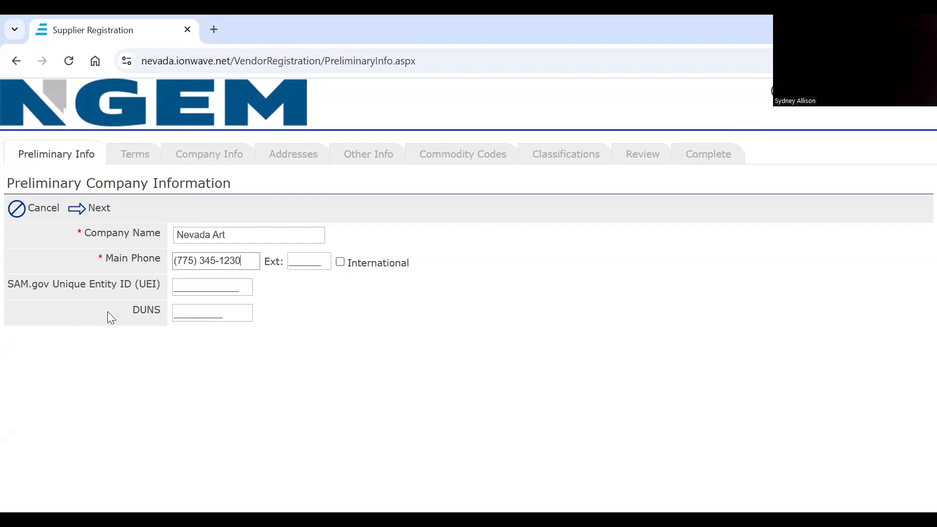
click(88, 205)
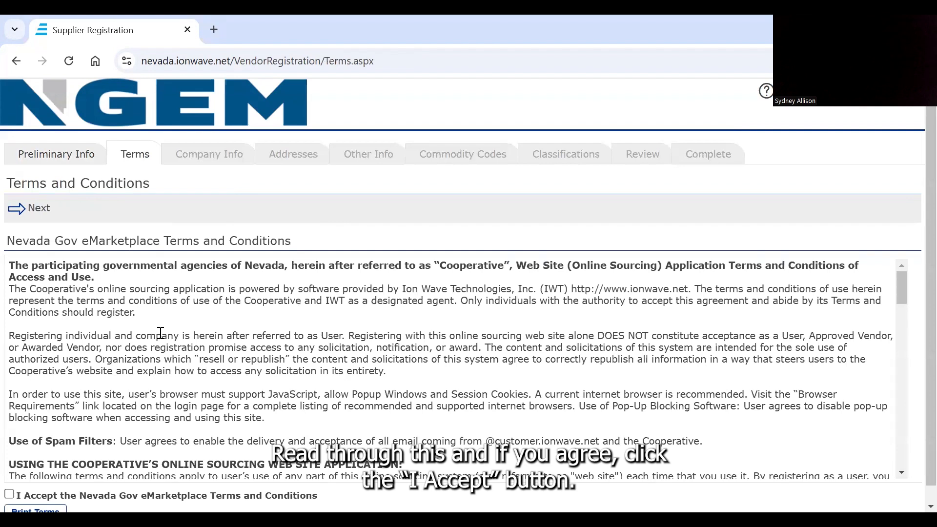
Read through the Nevada Gov eMarketplace Terms and Conditions, accept them and continue to the company information.
scroll(161, 333, down, 10)
scroll(161, 333, down, 10)
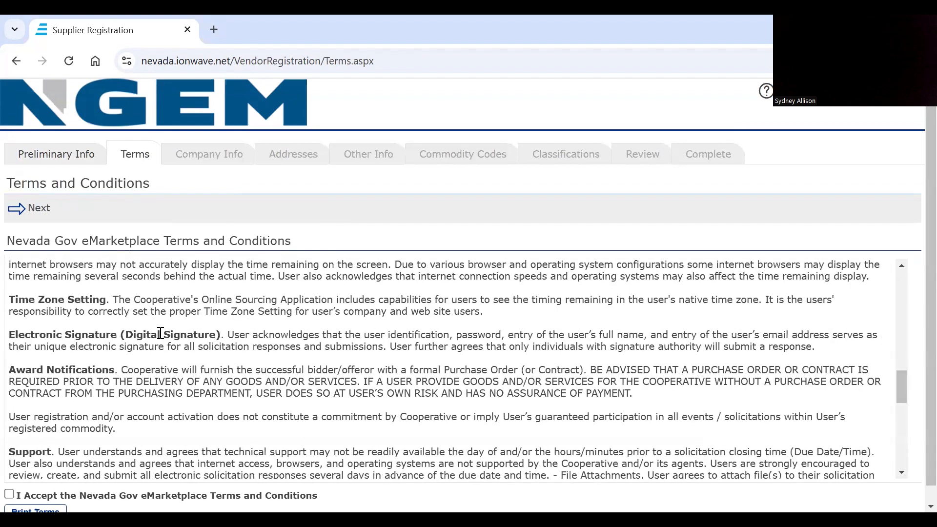
scroll(160, 333, down, 5)
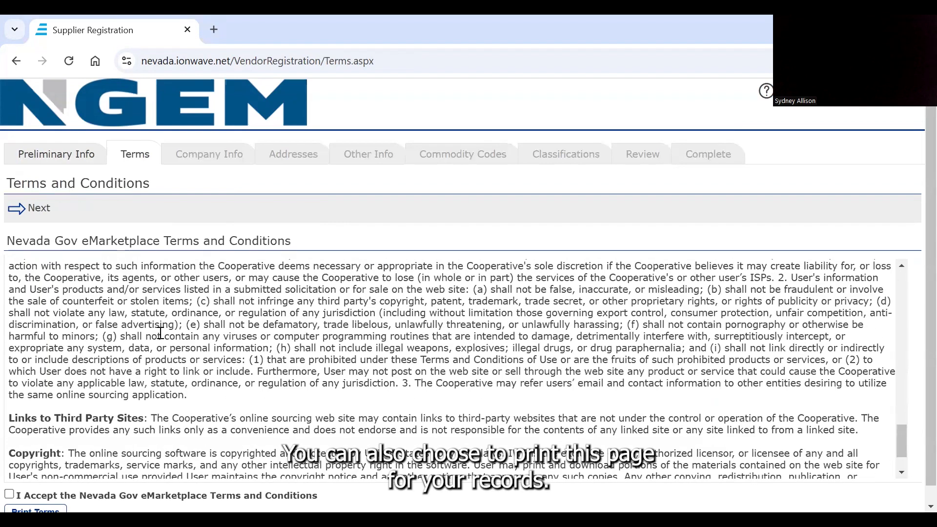
scroll(161, 333, down, 5)
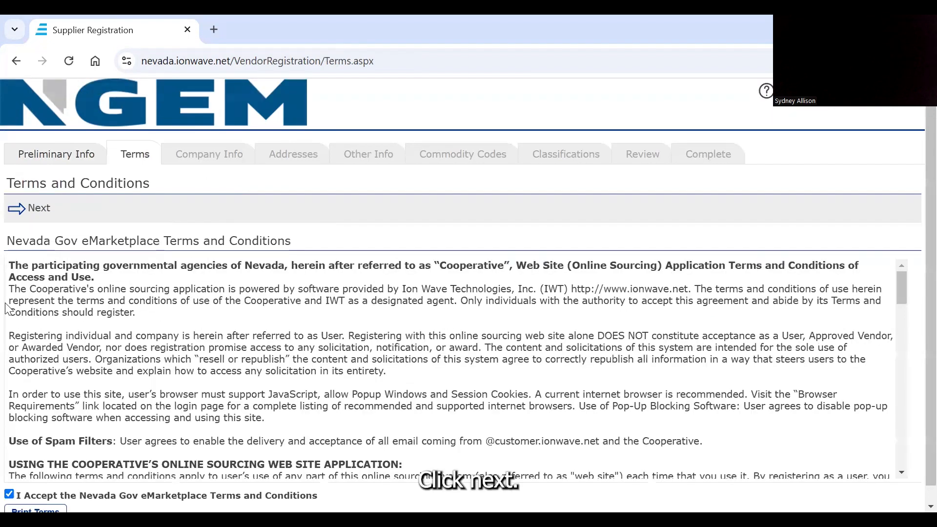
click(38, 210)
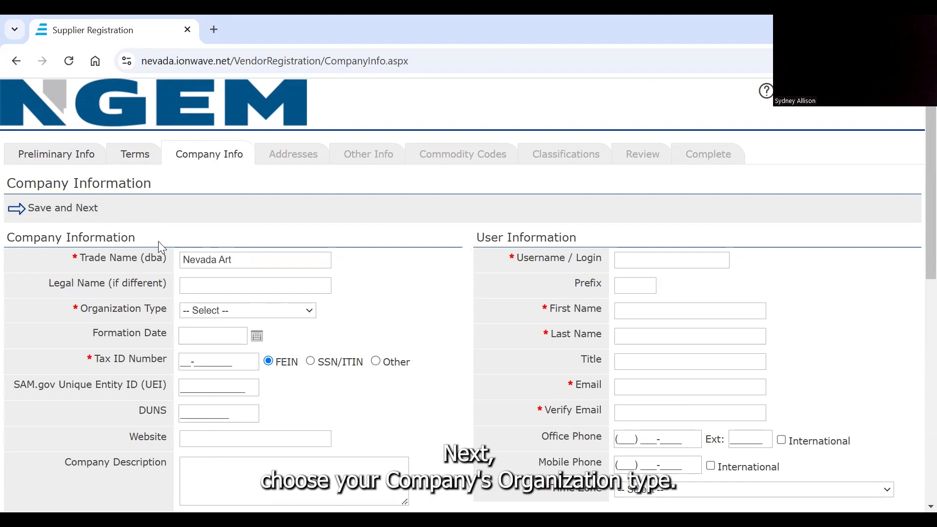
Set the organization type to Single-member LLC and the formation state to Nevada.
click(211, 316)
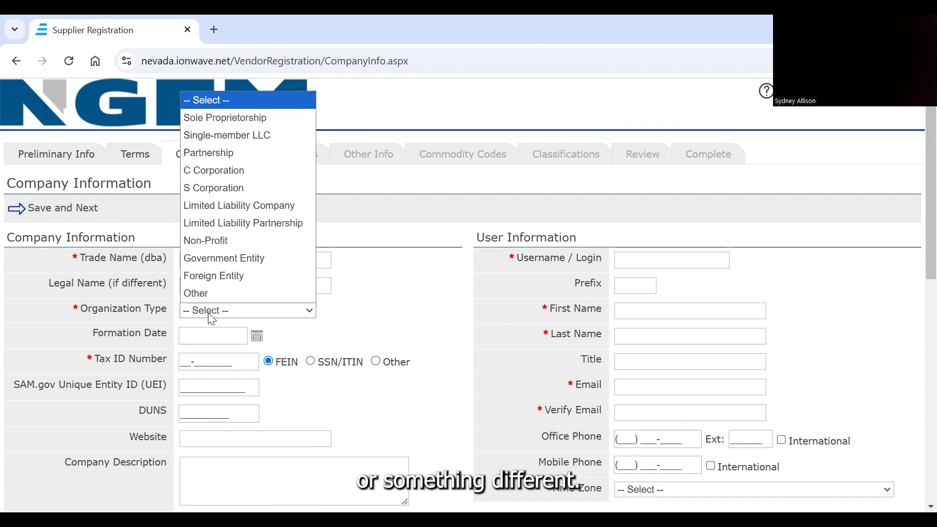
click(234, 135)
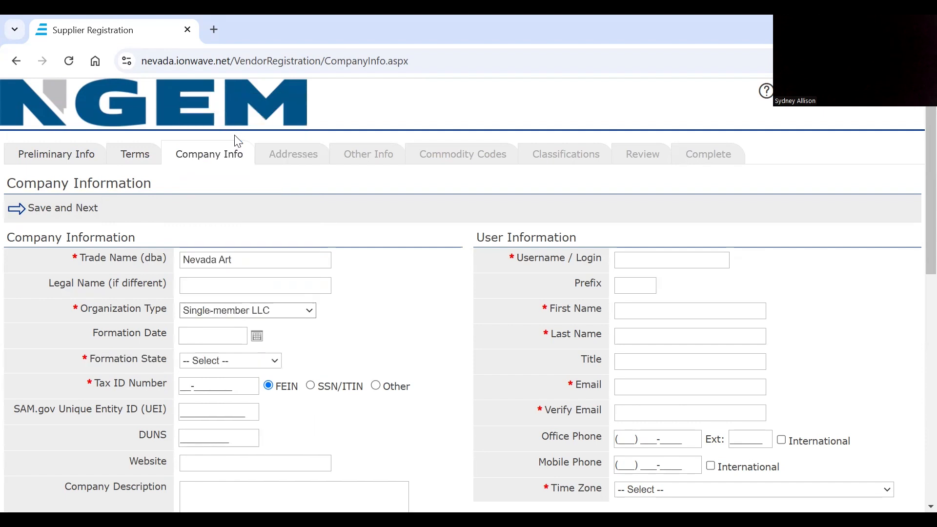
click(265, 361)
scroll(249, 310, down, 3)
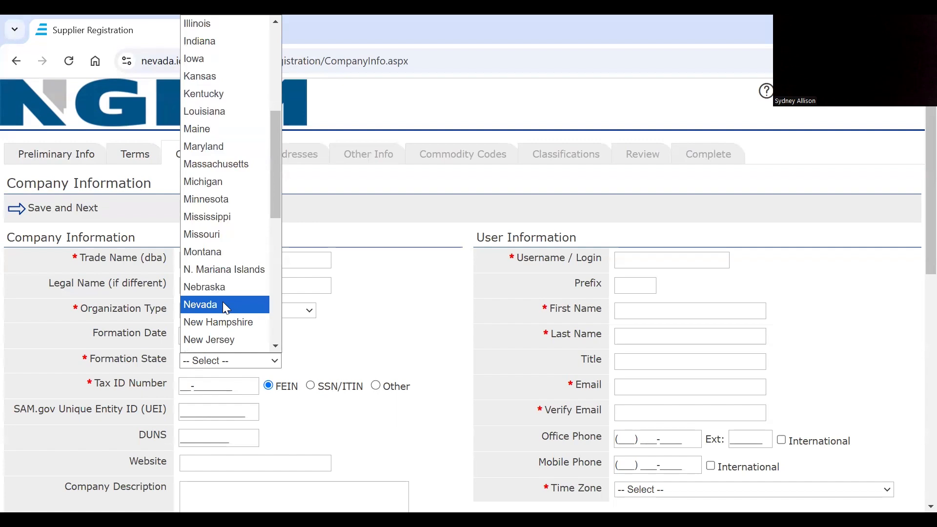
click(226, 304)
Enter the company's tax ID number as a FEIN.
click(185, 391)
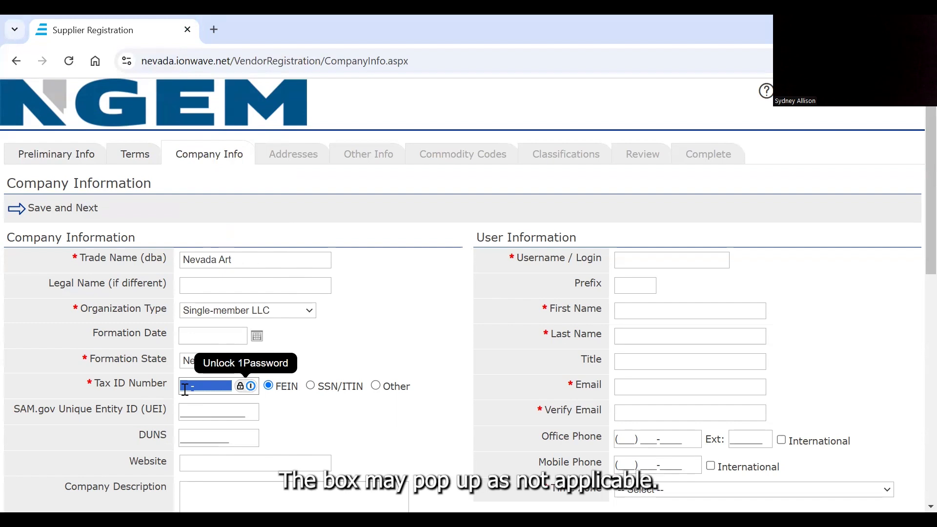
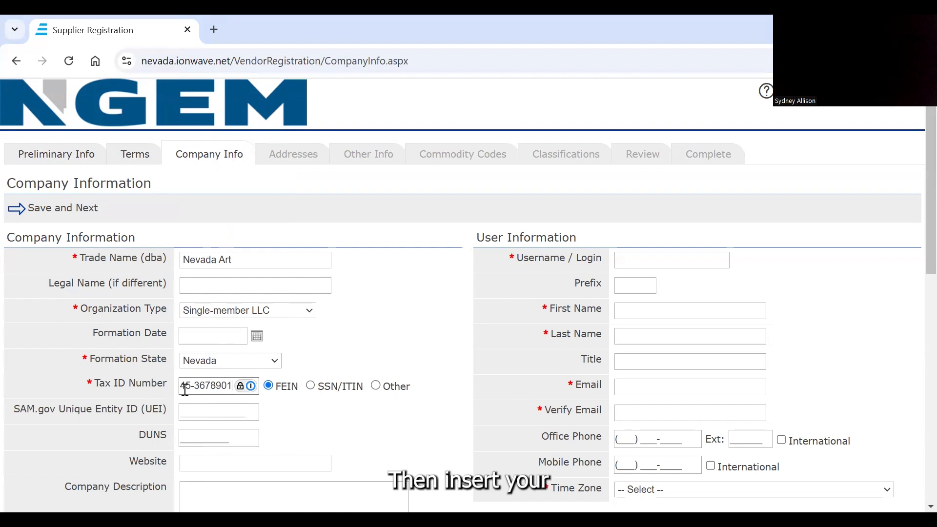
Fill in the company recovery email and repeat it in the verification field.
scroll(272, 441, down, 2)
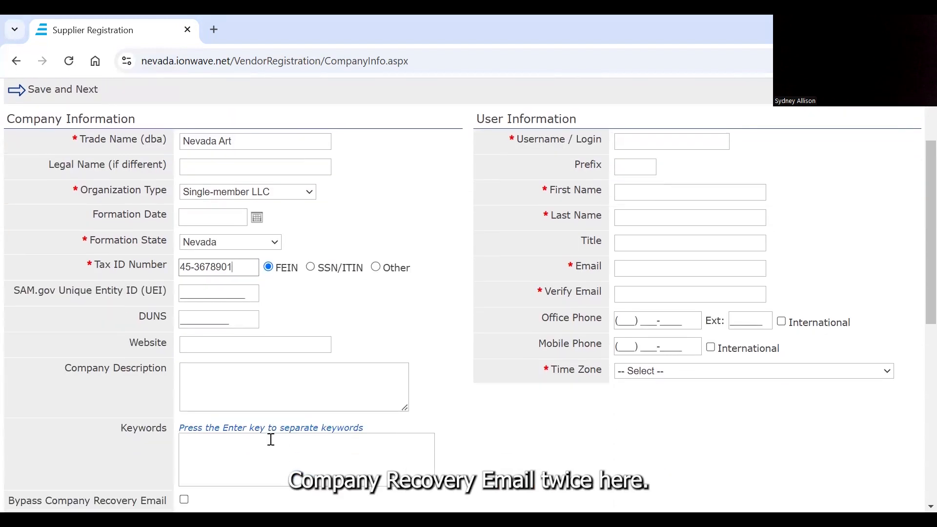
scroll(272, 440, down, 2)
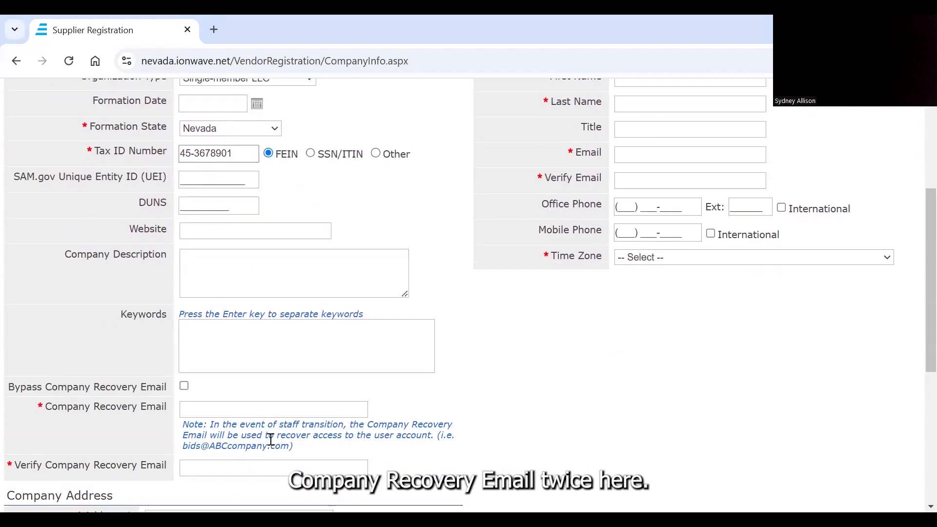
click(214, 409)
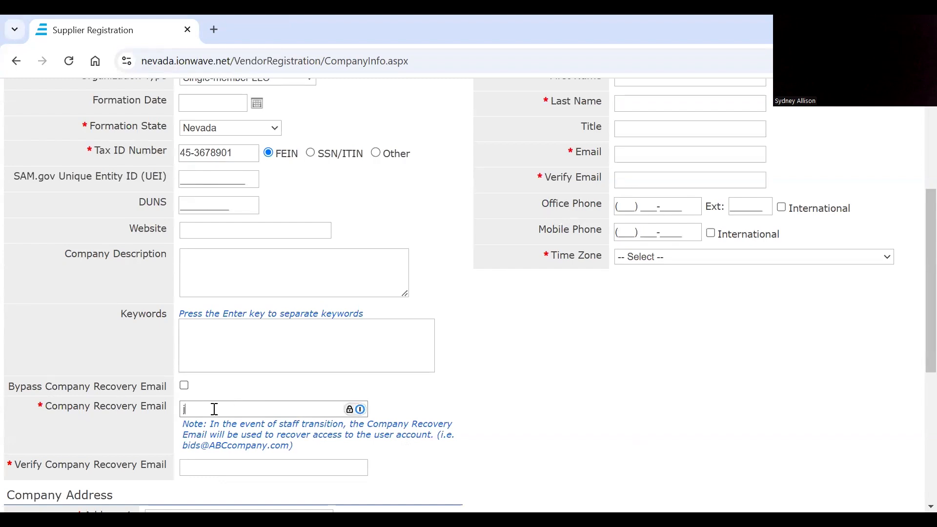
click(213, 468)
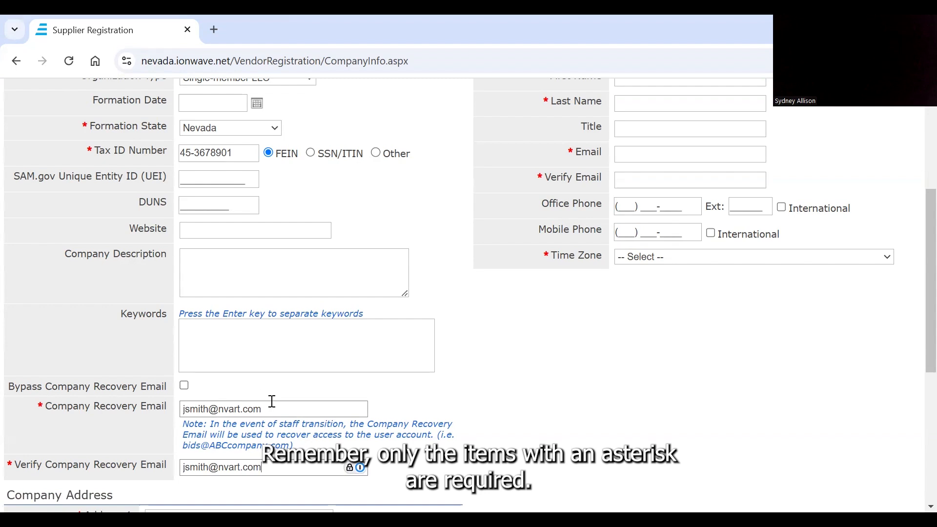
Fill in the street address and city of the company address.
scroll(199, 450, down, 5)
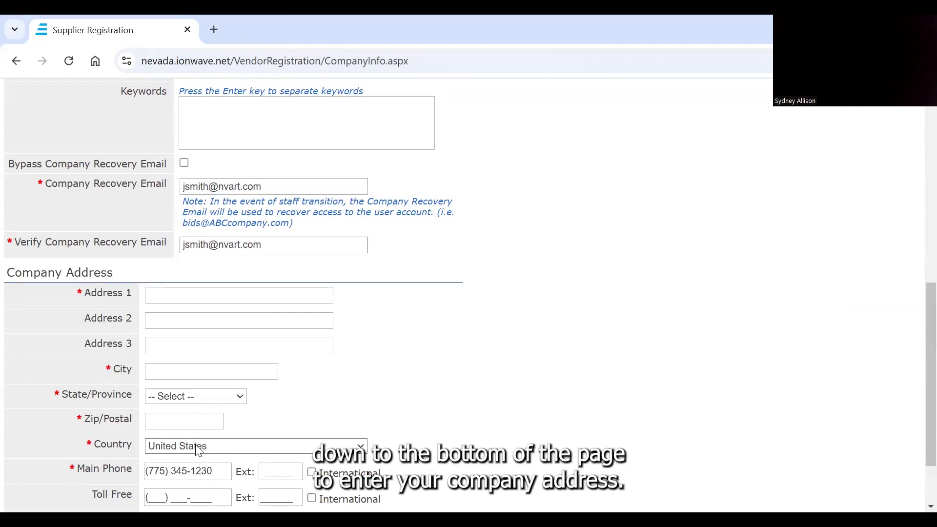
scroll(199, 450, down, 2)
click(166, 213)
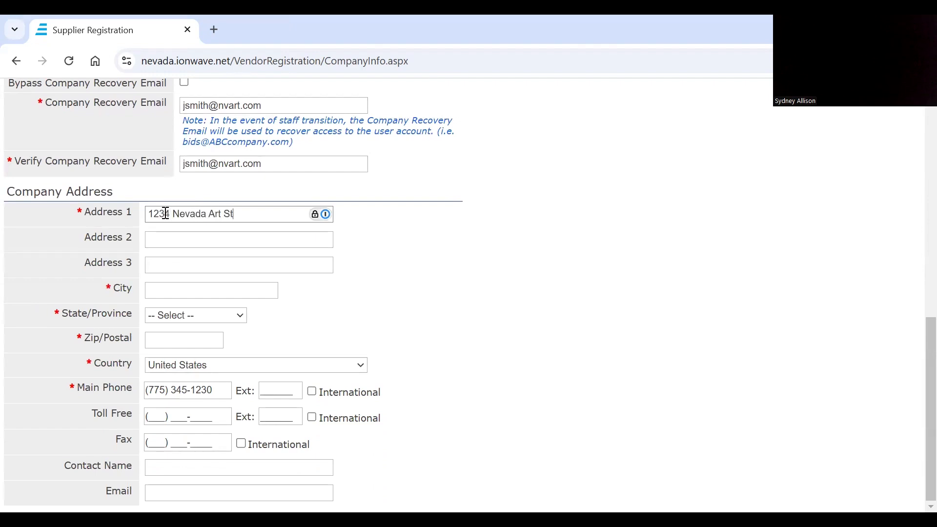
click(156, 290)
text(Reno)
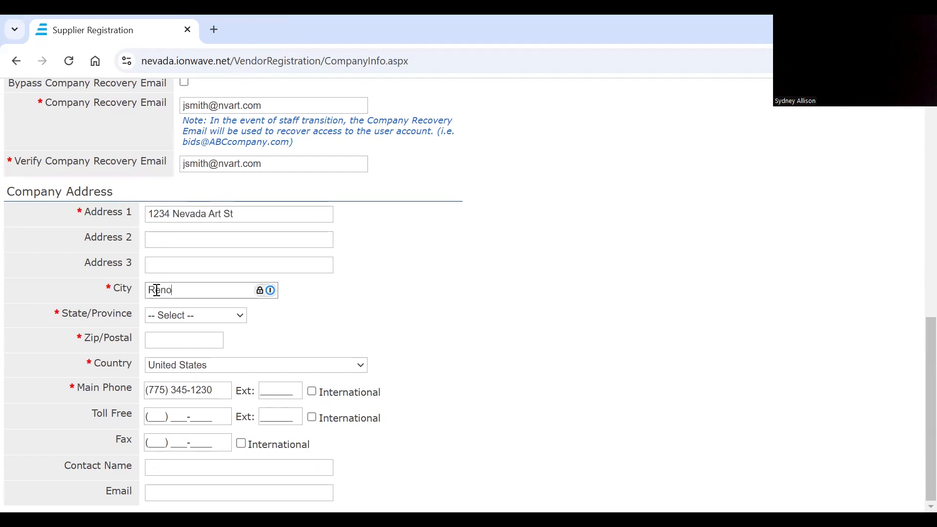
Choose Nevada as the state of the company address and enter the zip code.
click(158, 317)
scroll(194, 227, down, 4)
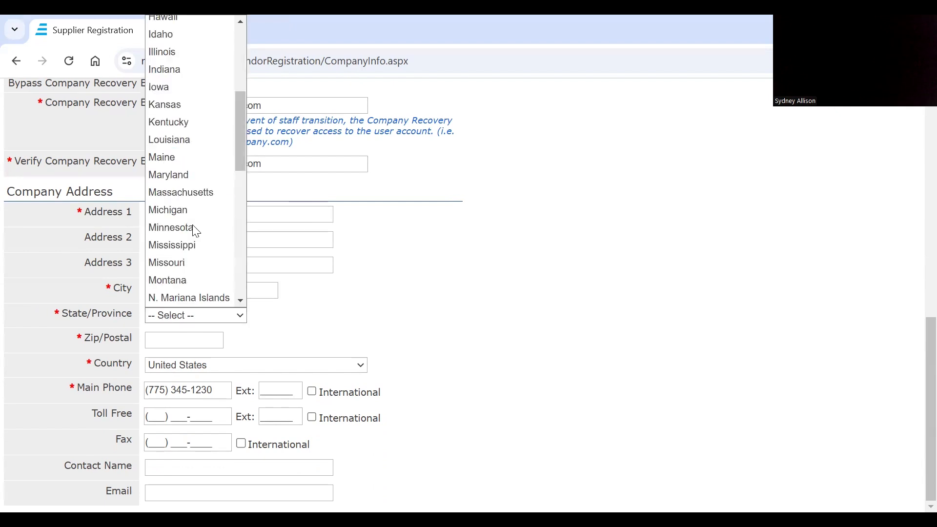
scroll(194, 227, down, 1)
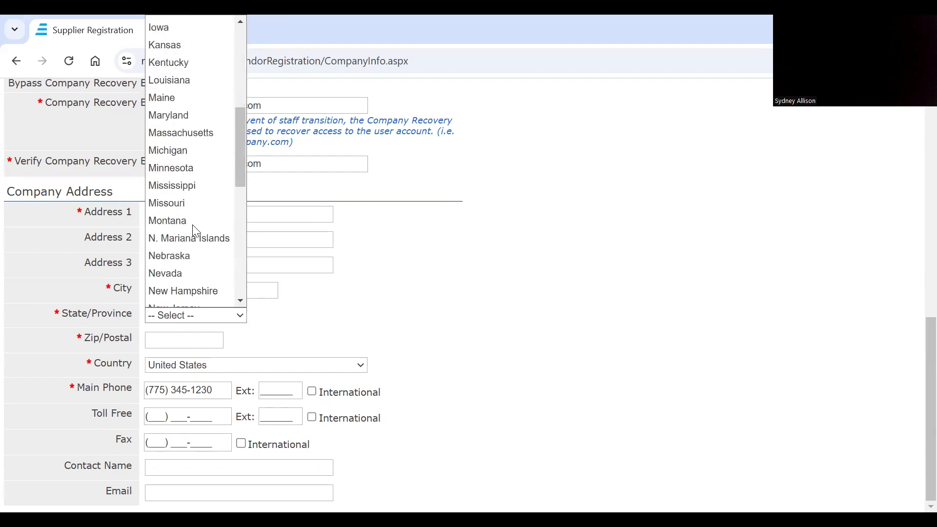
click(166, 274)
click(168, 341)
text(89502)
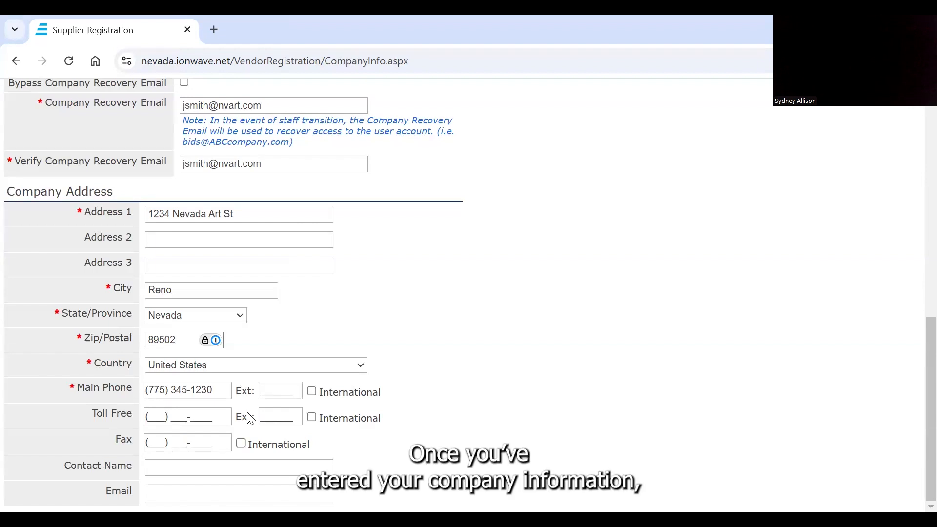
Set the time zone in the user information to Pacific Time.
scroll(532, 298, up, 10)
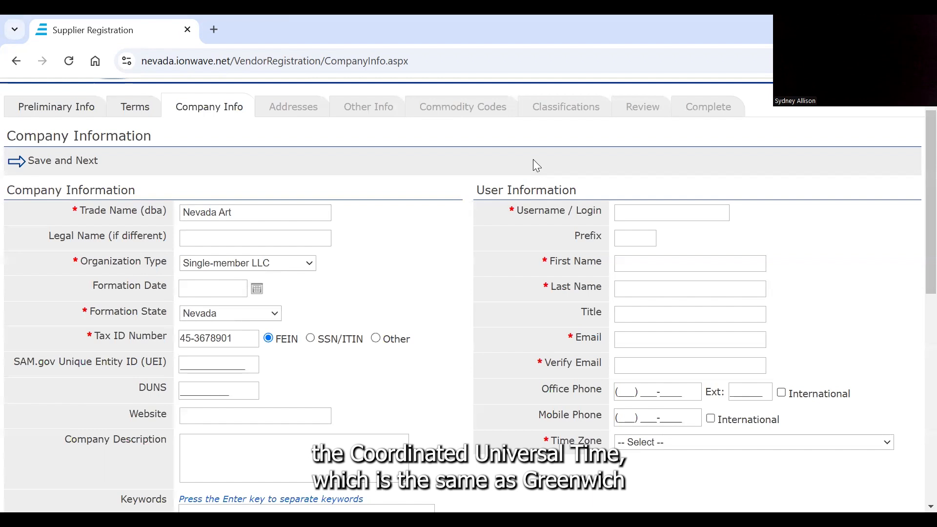
click(677, 447)
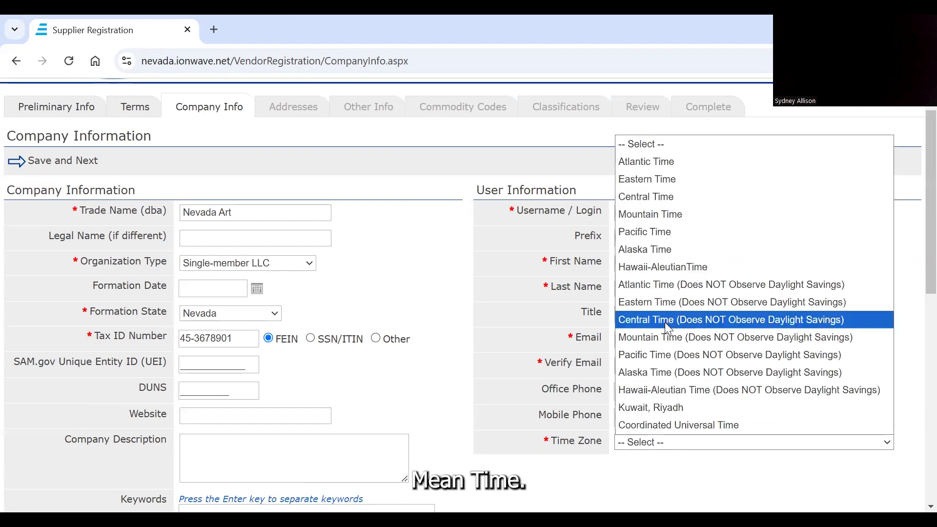
click(644, 230)
Enter the username nvart and the contact's first and last name in the user information.
click(627, 212)
text(n)
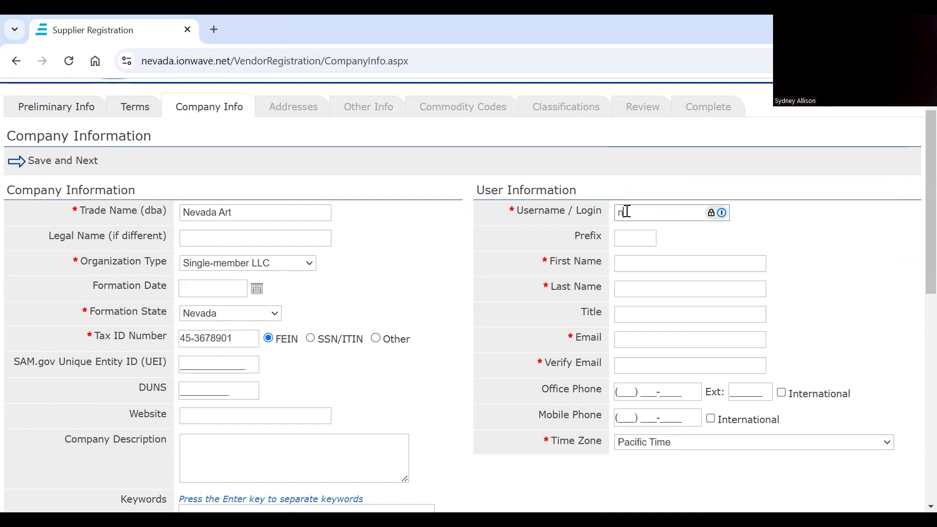
text(vart)
click(623, 264)
scroll(623, 264, up, 1)
click(640, 336)
click(639, 335)
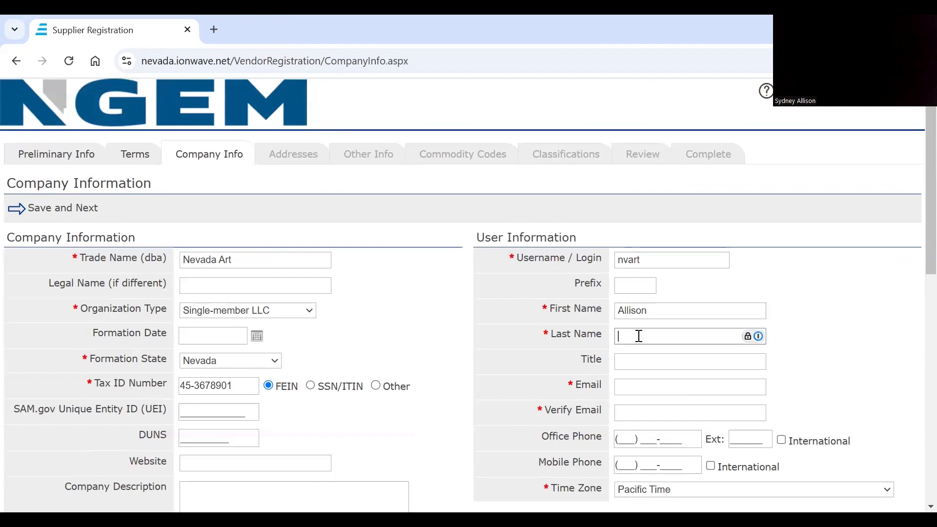
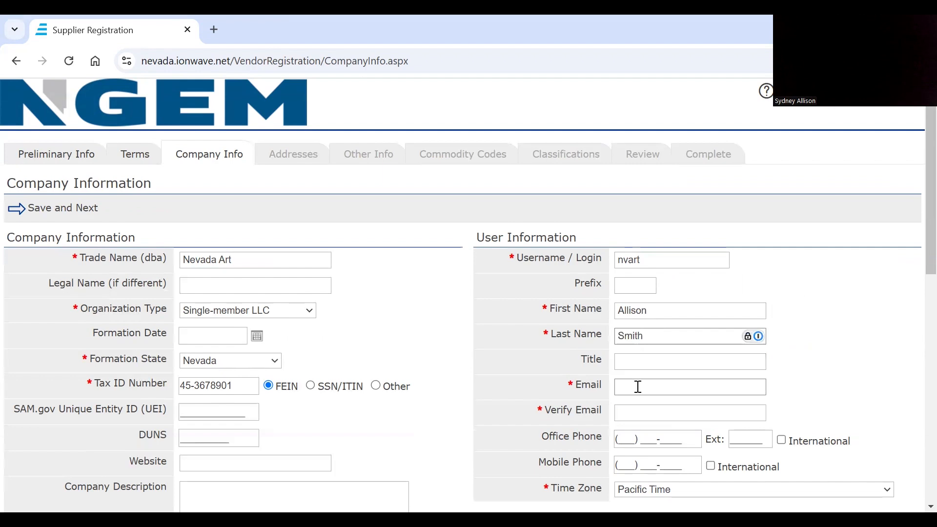
Fill in the contact's email, repeat it for verification, and save the company information page.
click(637, 387)
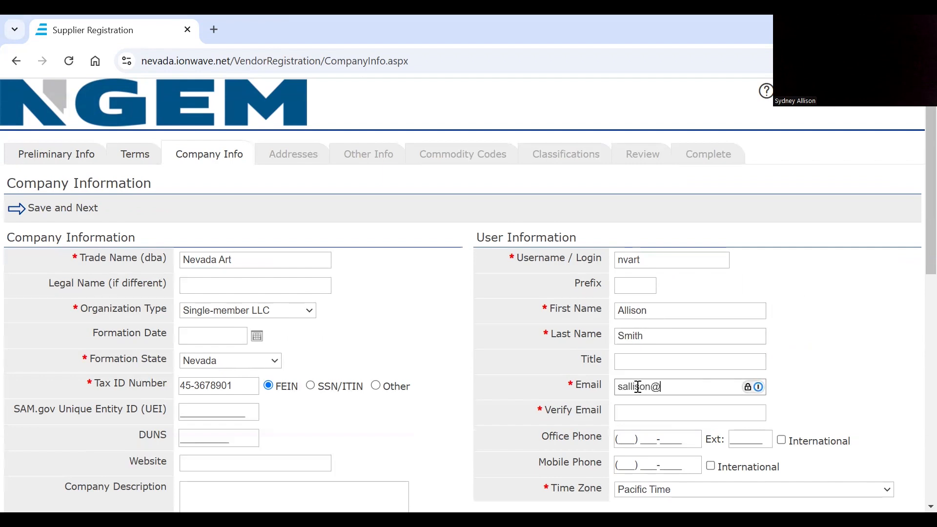
click(635, 415)
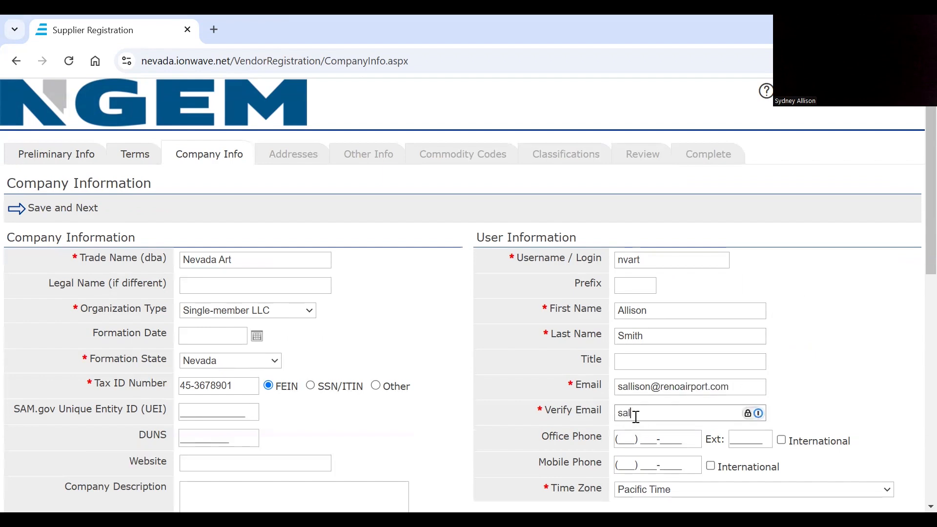
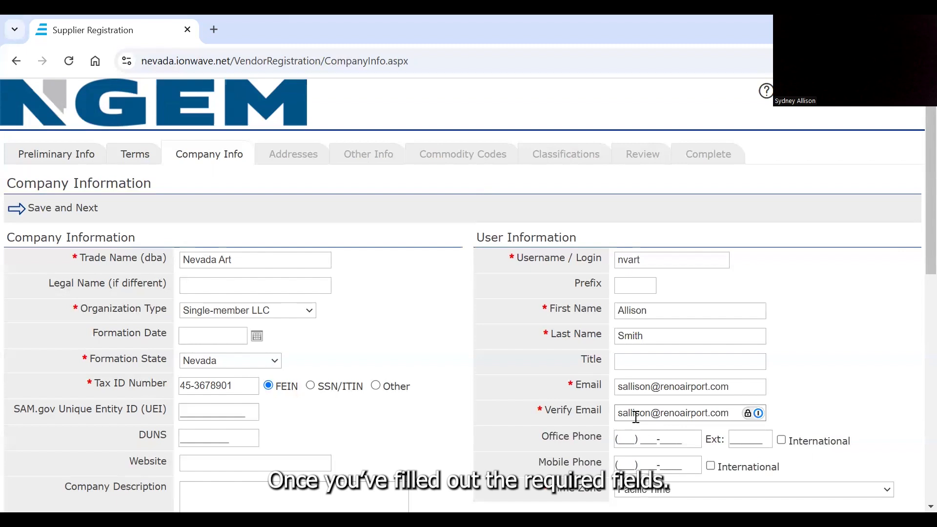
click(62, 211)
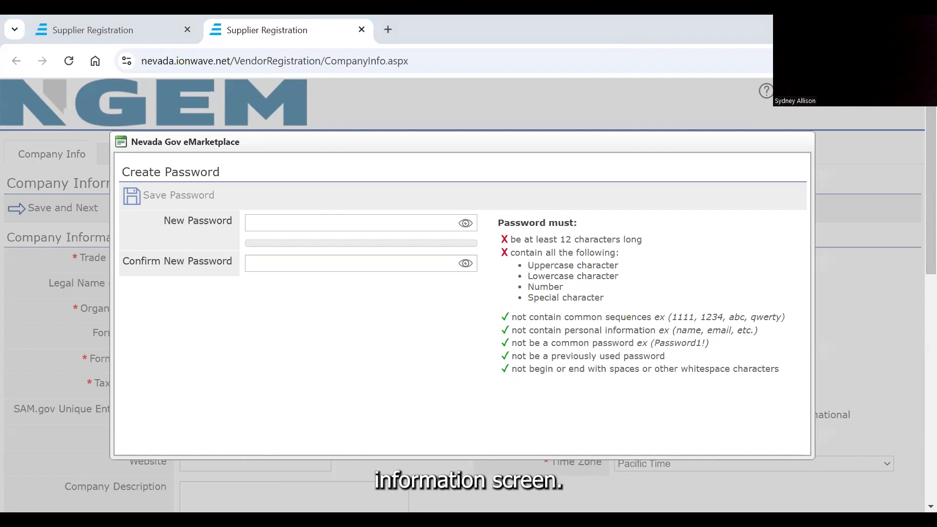
Create the account password, enter it again for confirmation, and save it.
click(307, 227)
text(••••••••••••••••)
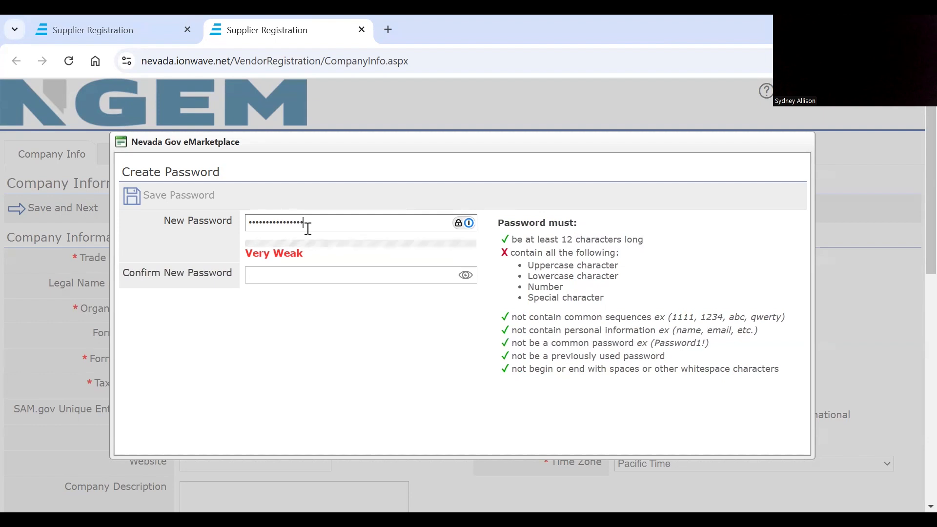
text(•)
click(291, 275)
text(••••••••••••••••)
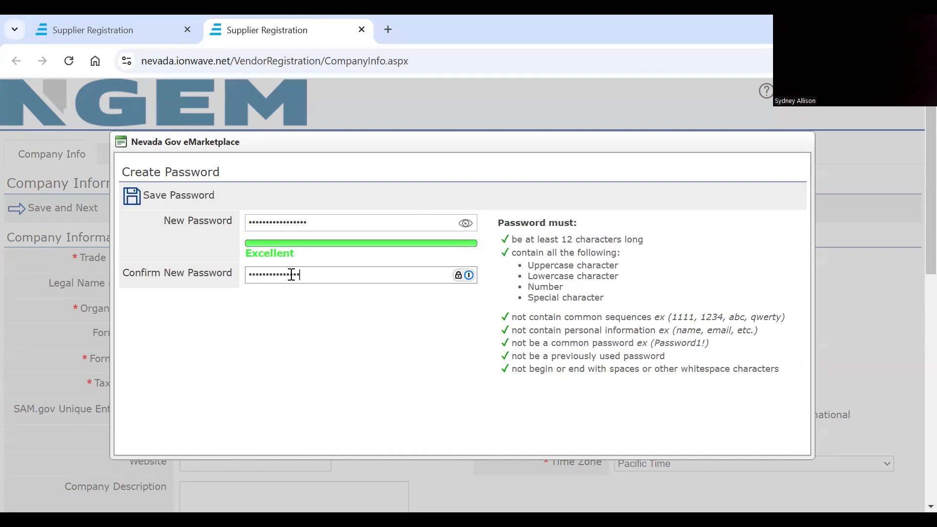
click(133, 195)
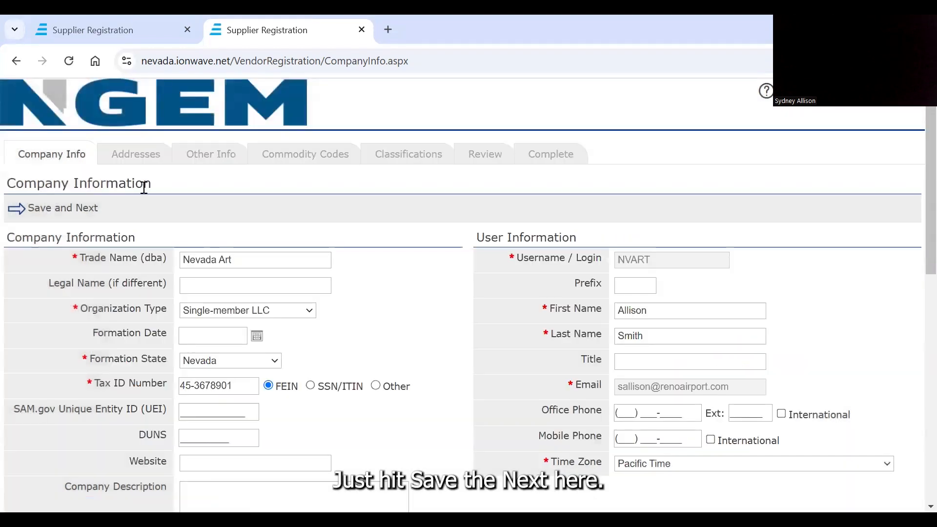
Continue past the company information and address pages, answer No to the federal exclusion question, and save the other information.
click(75, 208)
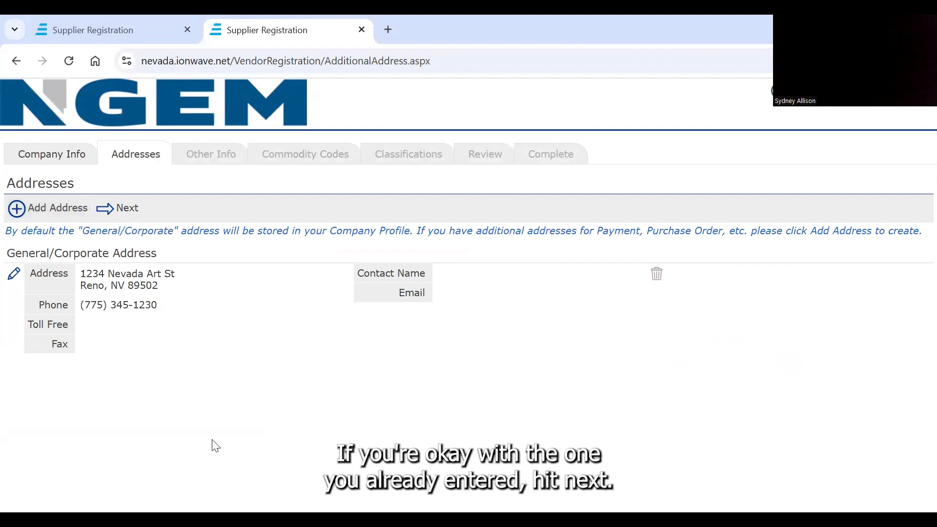
click(120, 210)
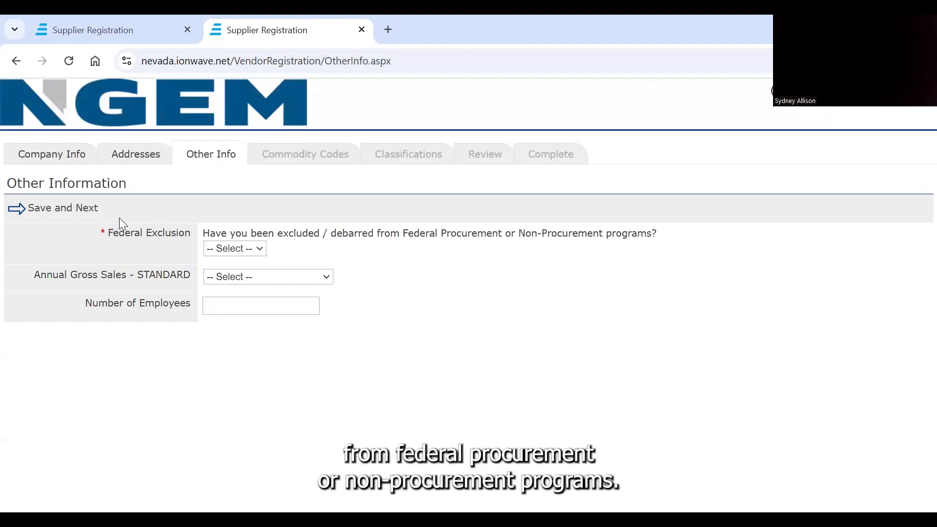
click(244, 259)
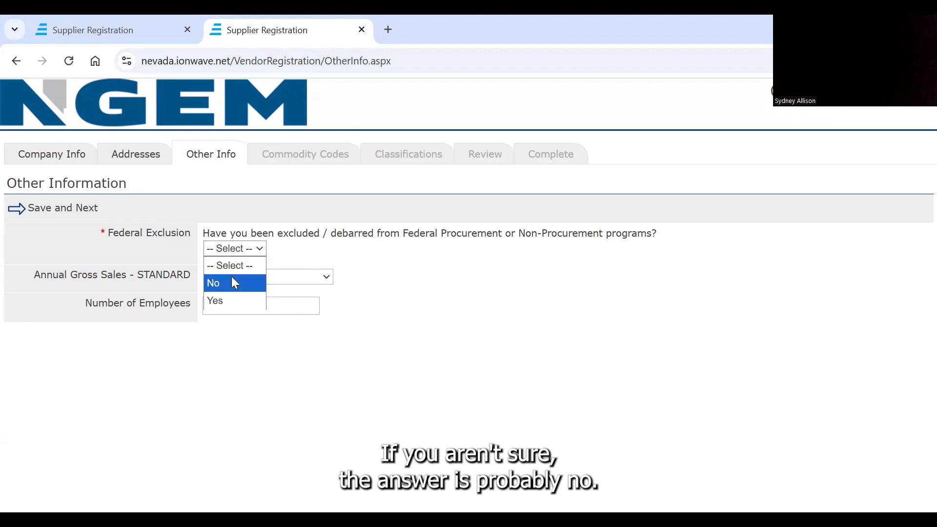
click(232, 276)
click(60, 214)
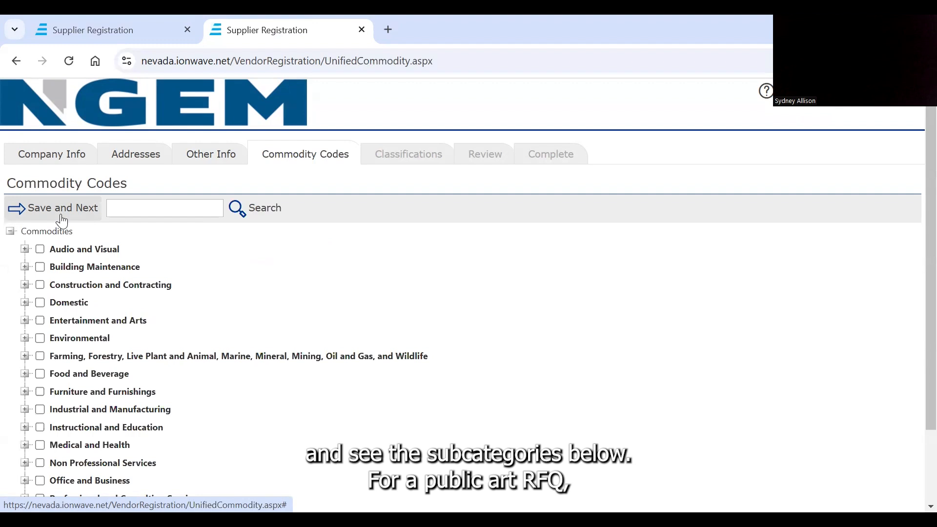
Expand the Entertainment and Arts commodity category and select it with all its subcategories.
click(25, 321)
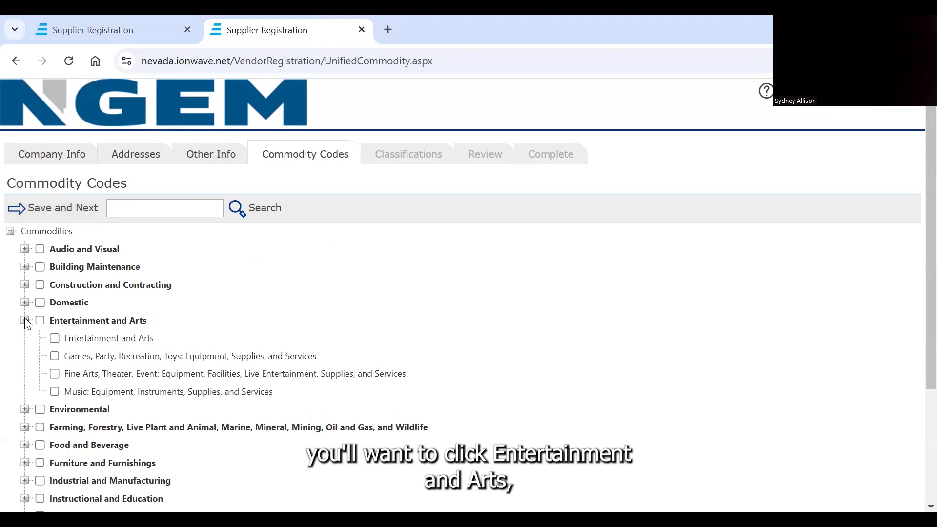
click(41, 322)
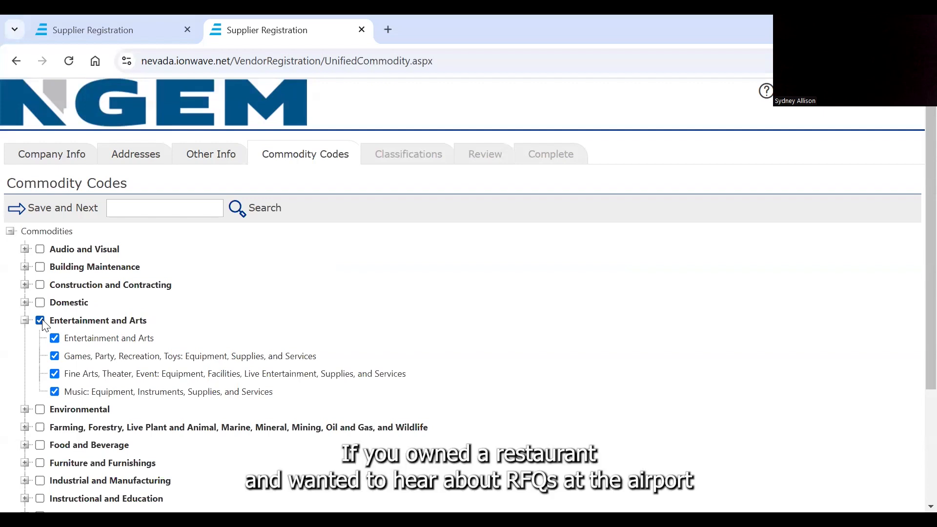
click(23, 445)
scroll(93, 342, down, 3)
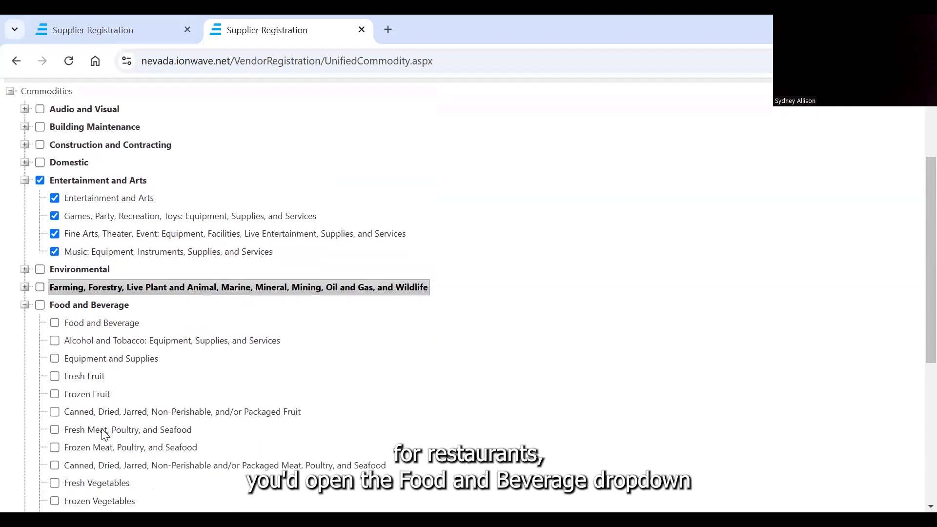
click(54, 324)
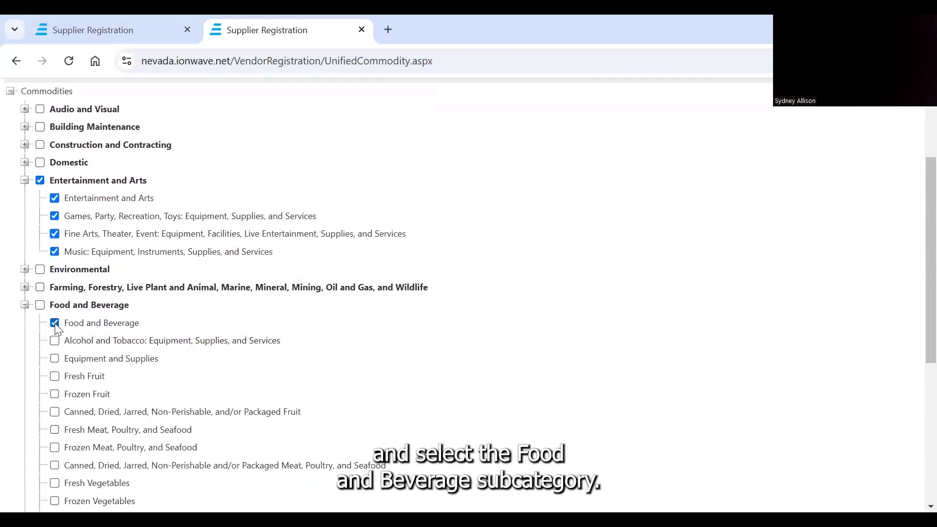
click(55, 325)
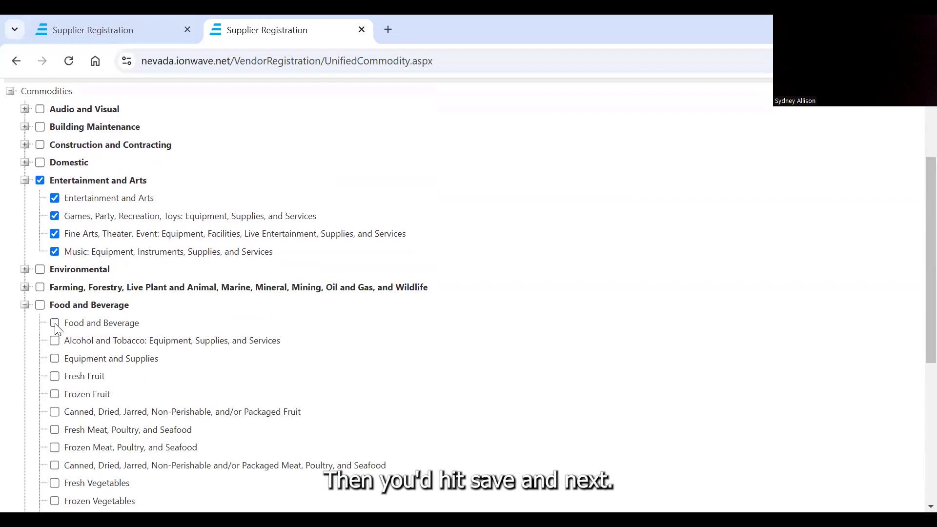
Save the commodity codes, classify the company as Nevada Business Enterprise and Women-Owned Business Enterprise, and save the classifications.
scroll(54, 323, up, 3)
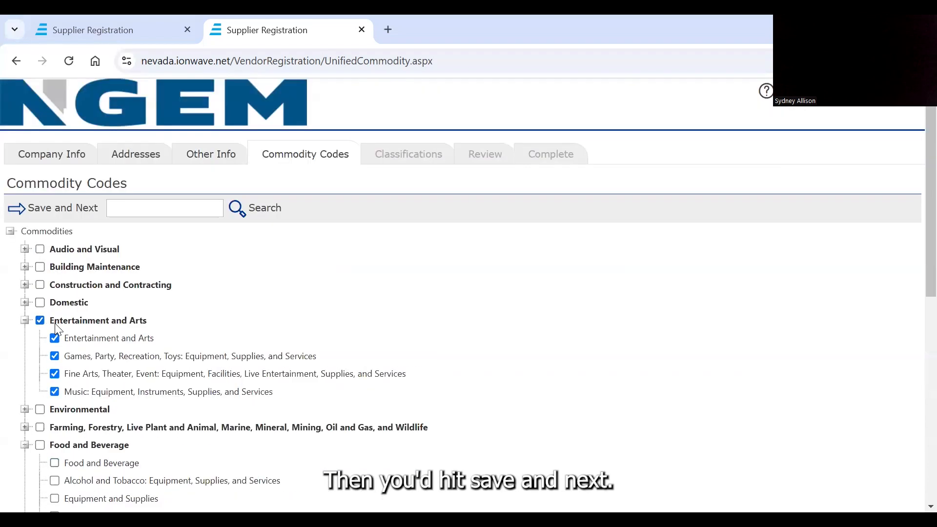
click(49, 208)
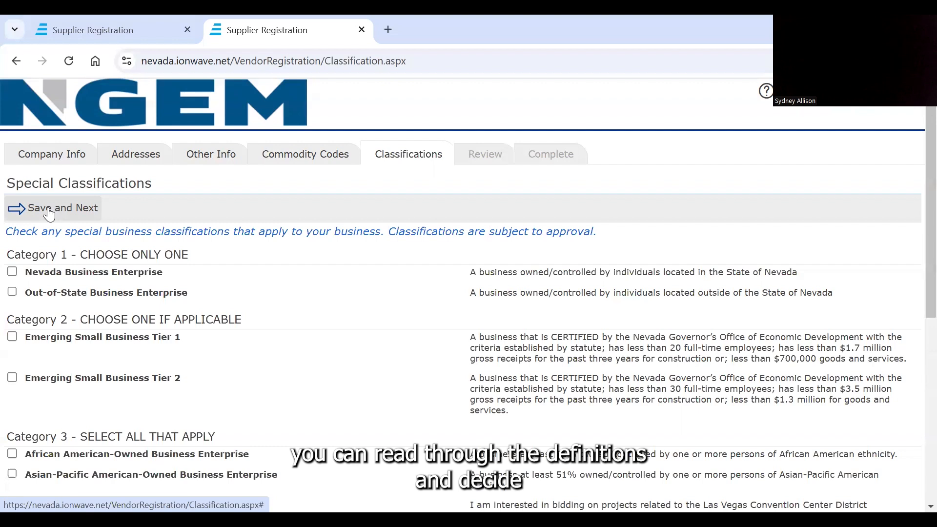
click(12, 272)
scroll(164, 442, down, 2)
scroll(163, 442, down, 5)
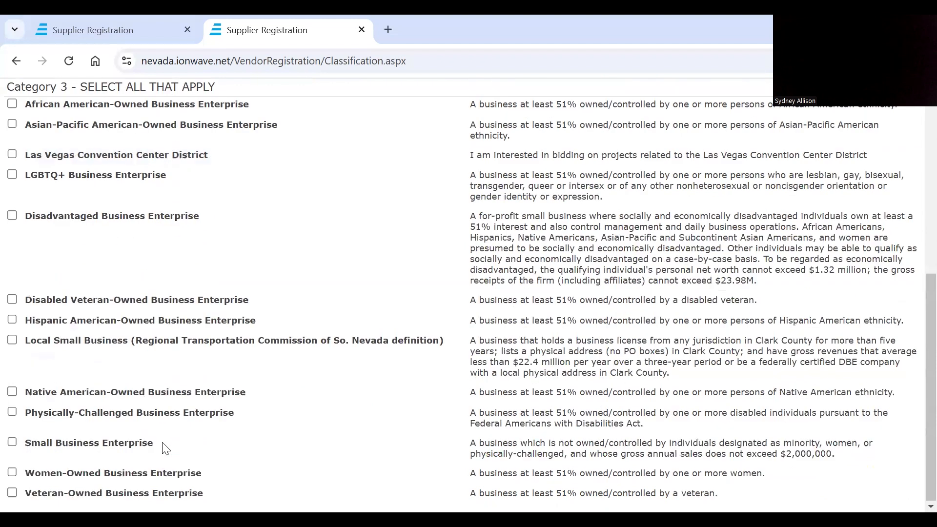
click(21, 471)
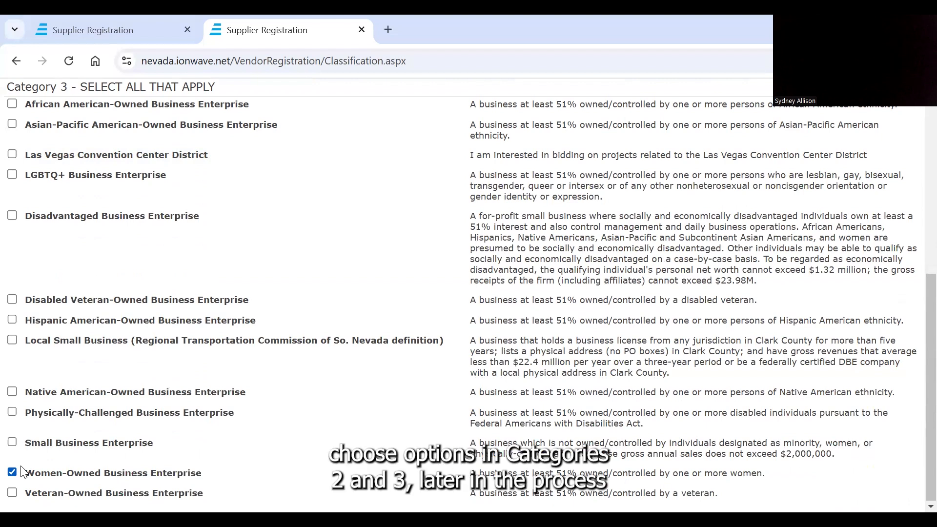
scroll(107, 432, up, 5)
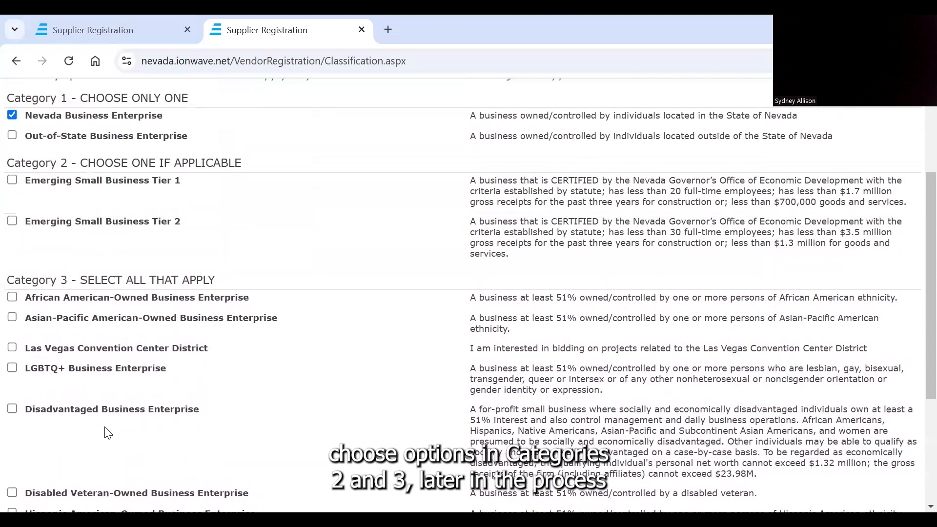
scroll(107, 432, up, 3)
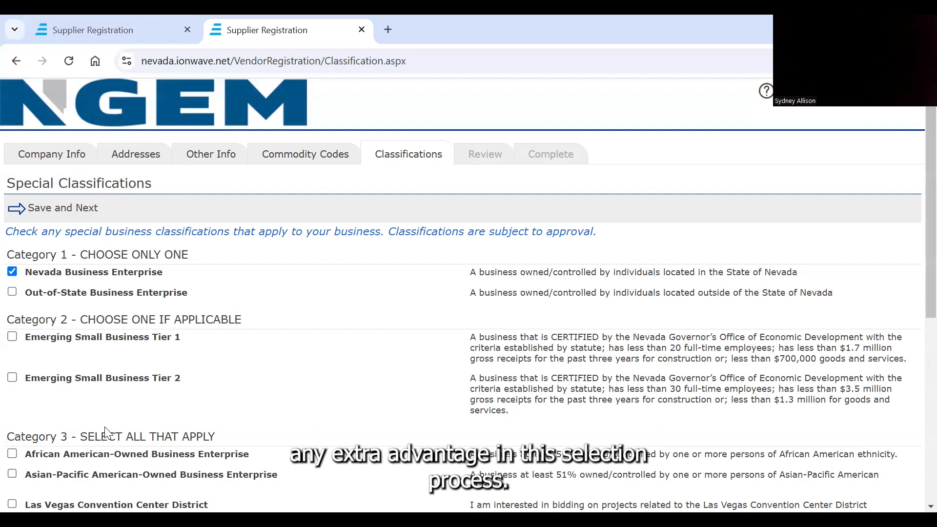
click(67, 209)
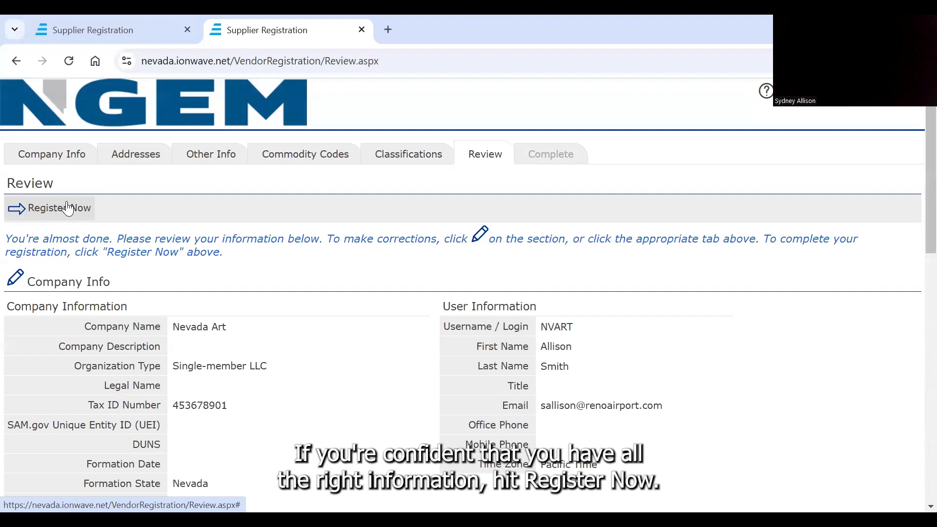
Review the company, address and other information entered, and submit the supplier registration.
scroll(290, 346, down, 12)
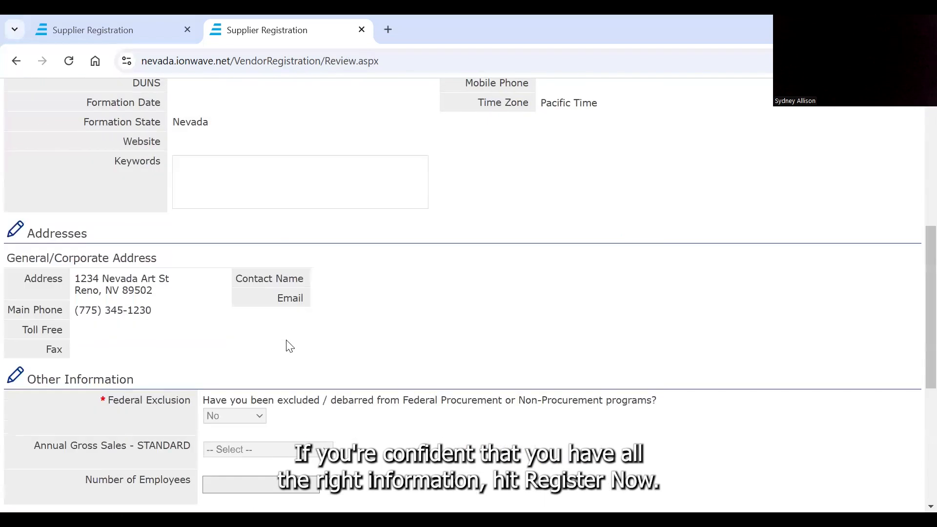
scroll(290, 346, up, 15)
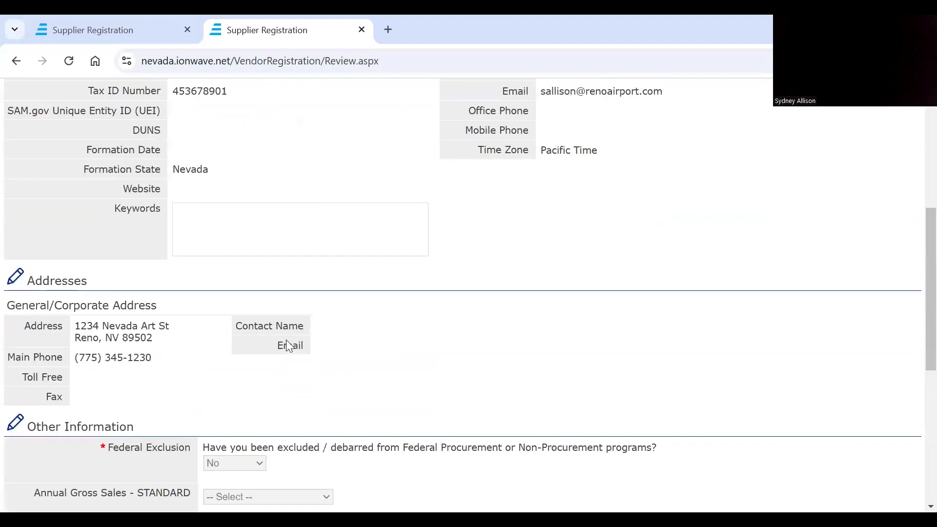
click(50, 205)
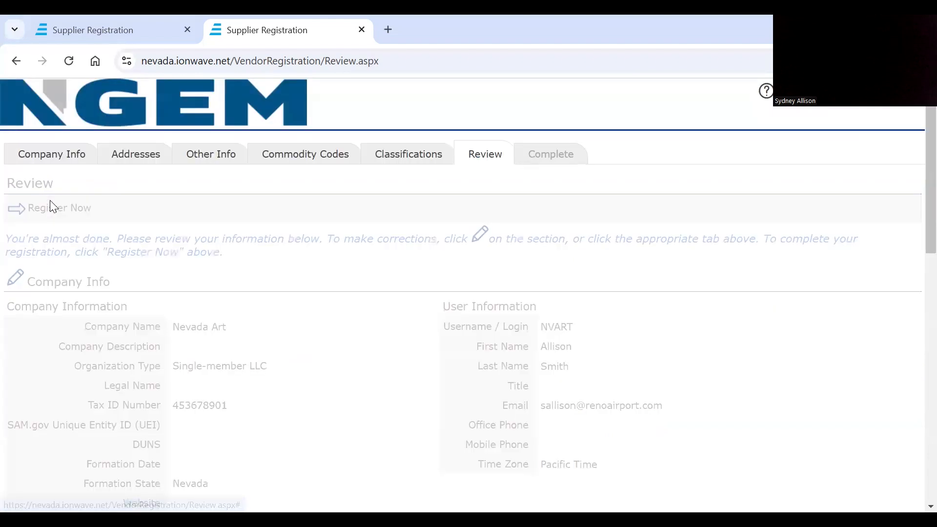